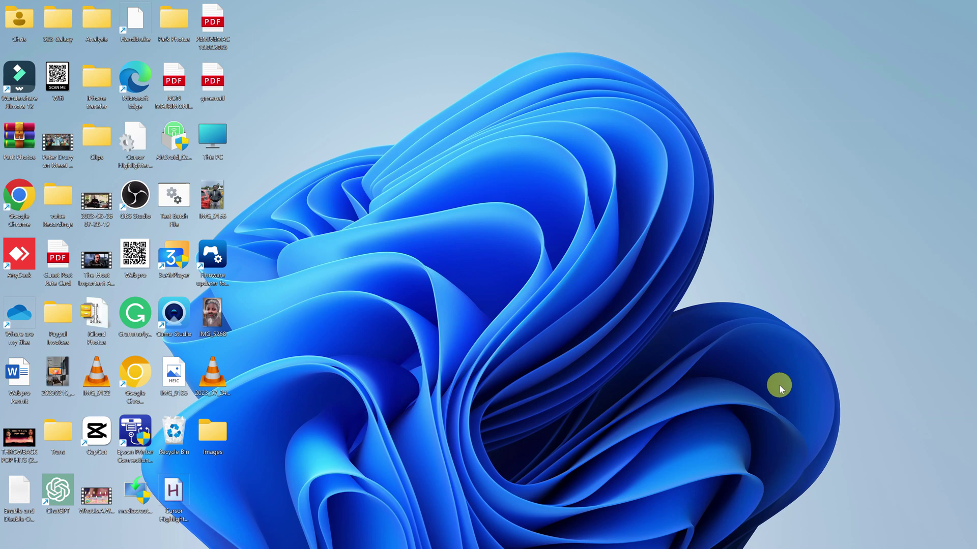
Restore the imageconverter.site converter window, then select and deselect its address bar URL.
mouse_move(708, 546)
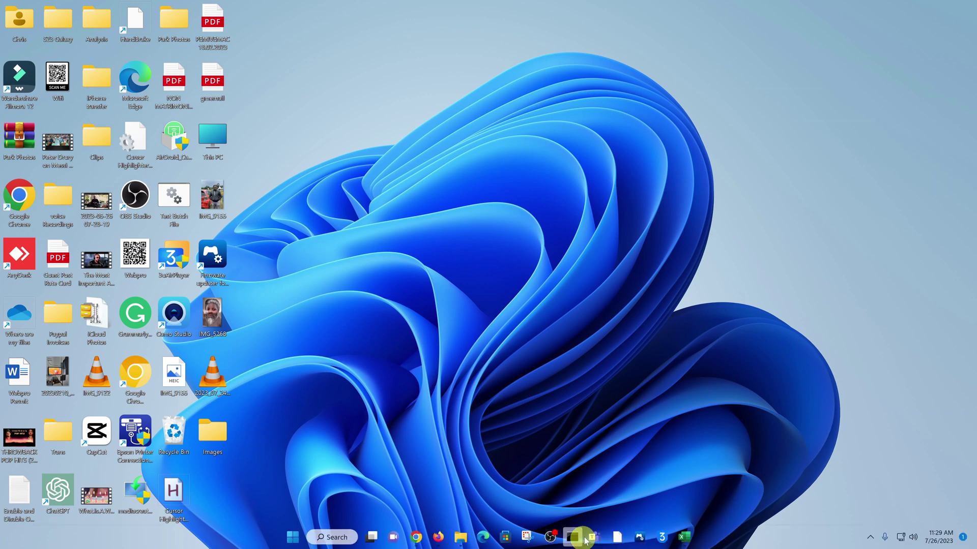
click(415, 541)
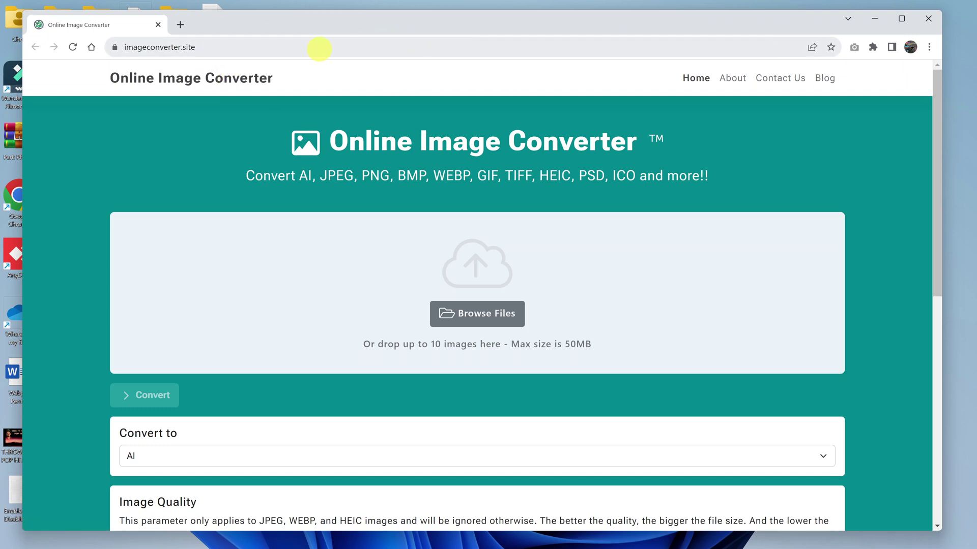
drag(206, 48, 106, 56)
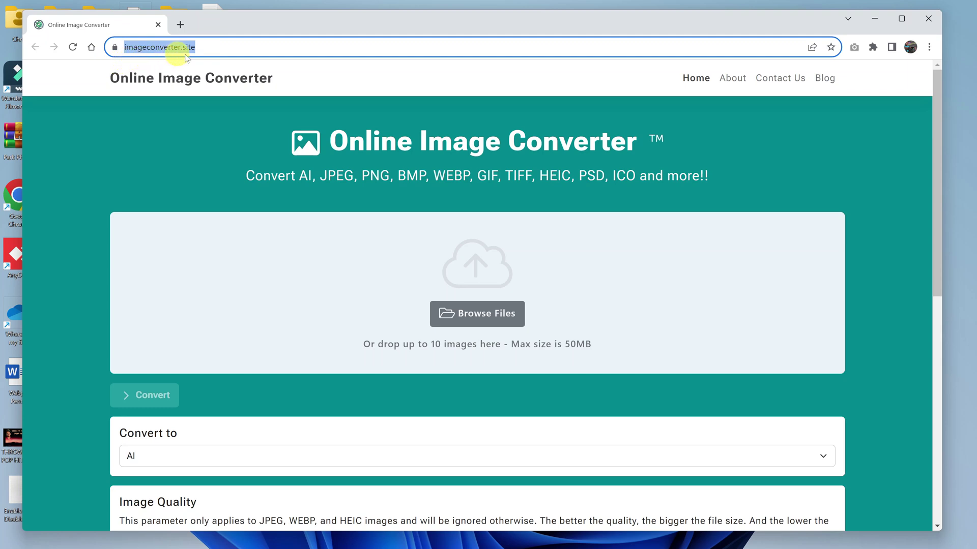
click(331, 74)
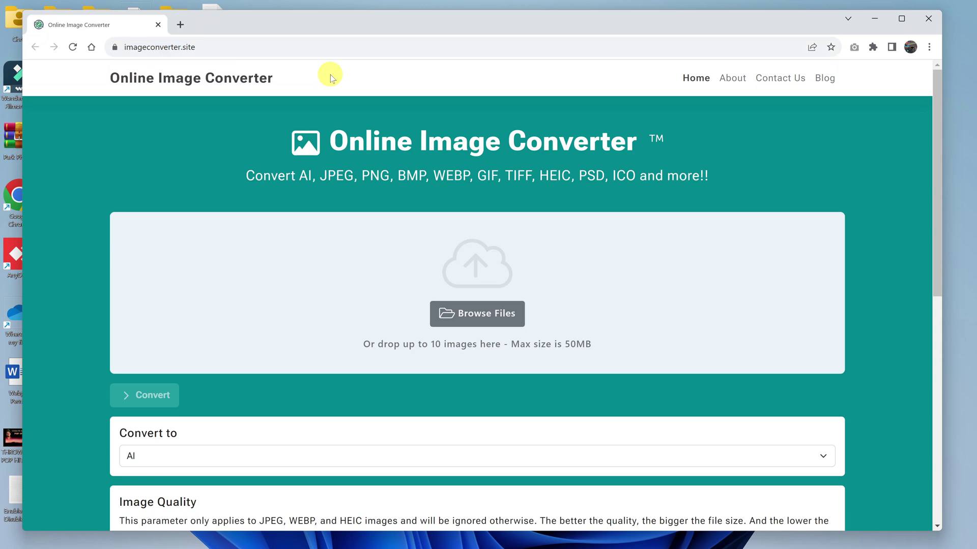
Check in File Explorer's Images folder that IMG_9155 is a 681 KB JPEG.
click(875, 20)
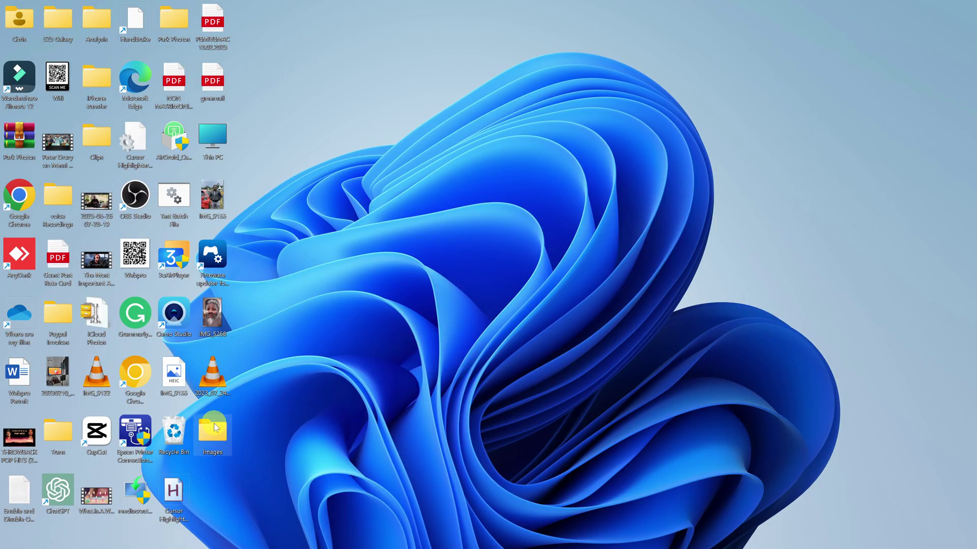
mouse_move(346, 548)
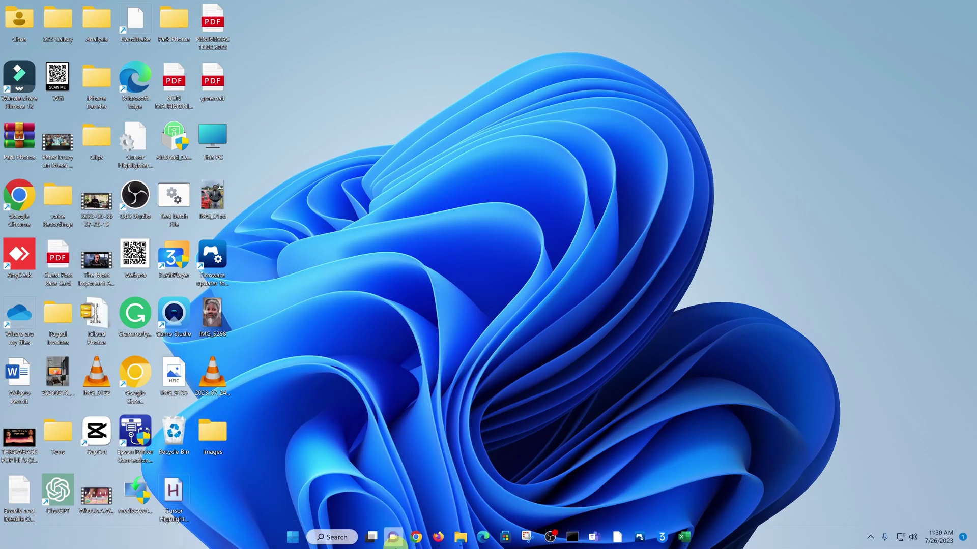
click(467, 536)
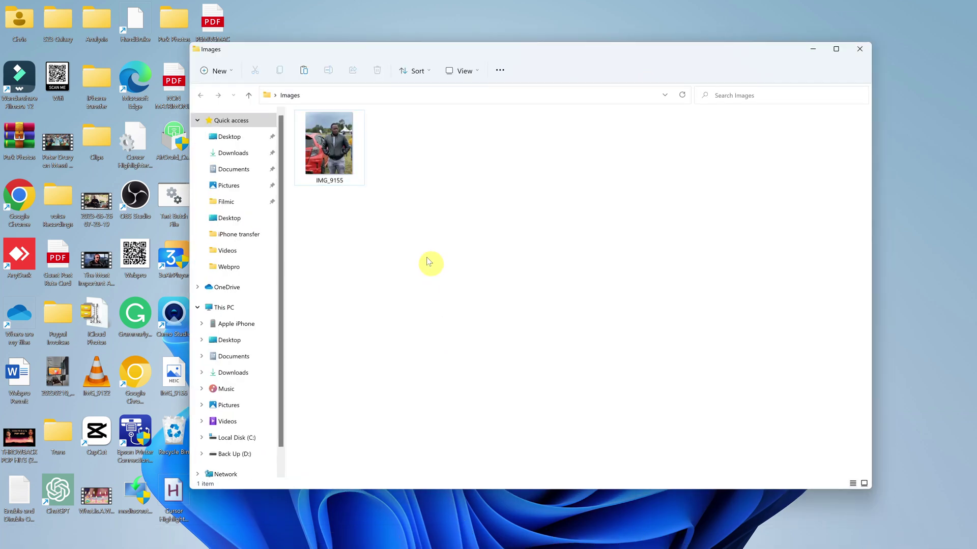
right_click(337, 152)
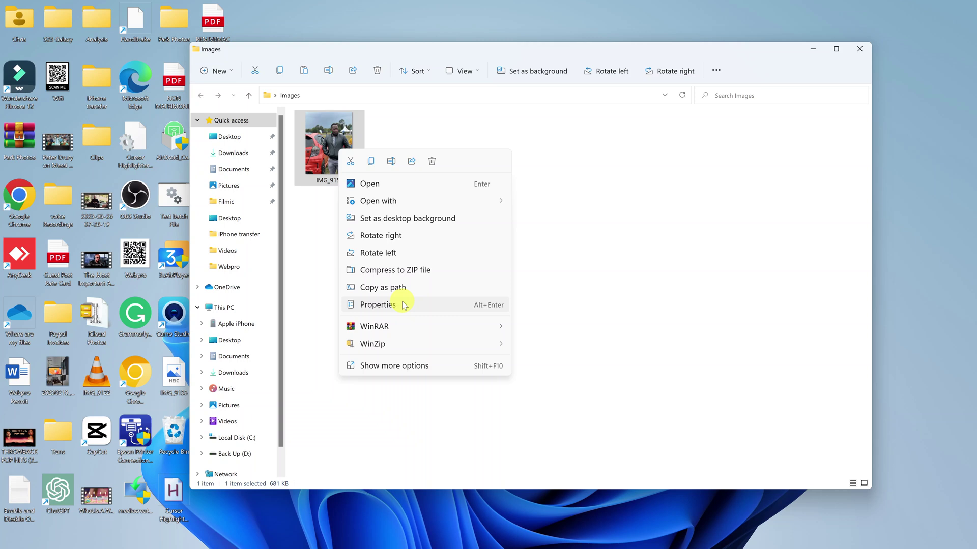
click(404, 305)
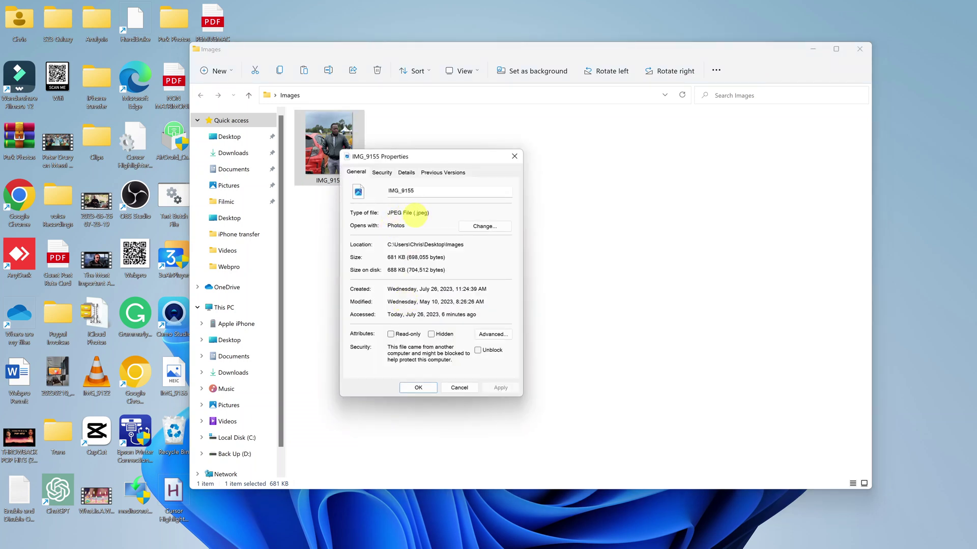
click(514, 158)
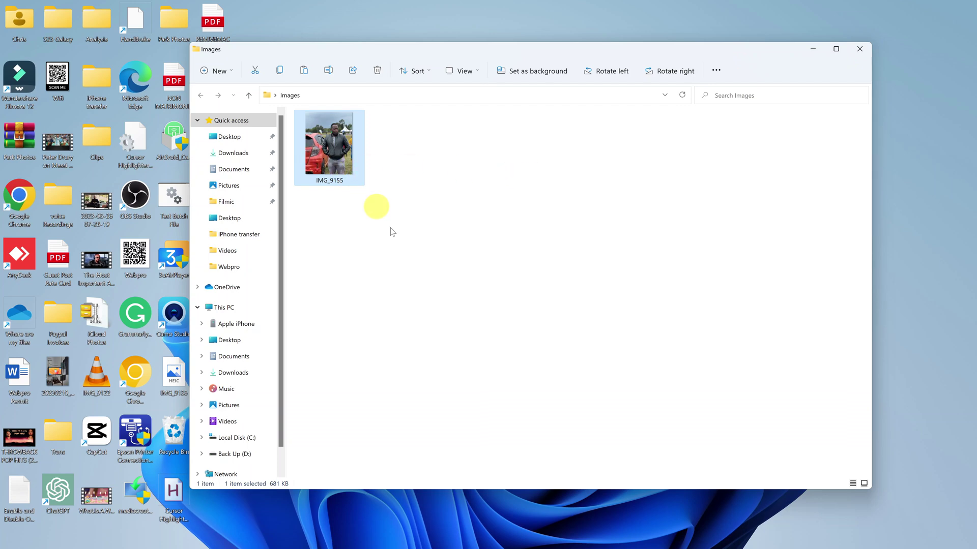
Minimize the Images folder window and bring the converter page back to the front.
click(812, 51)
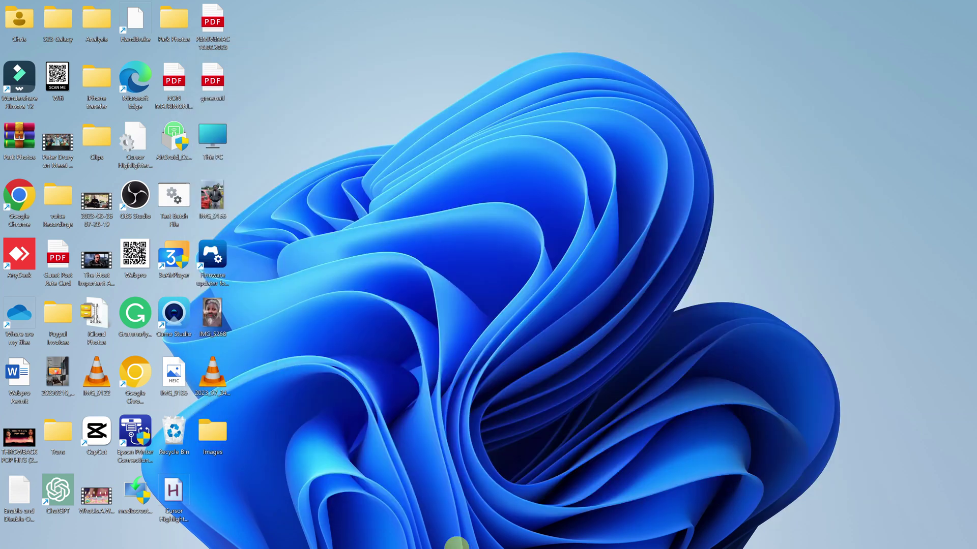
click(415, 537)
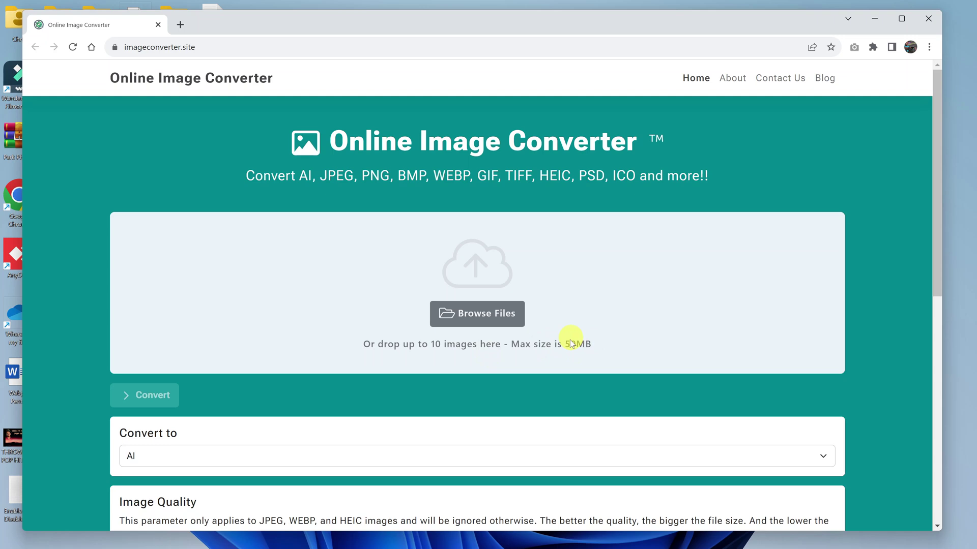
Upload IMG_9155.jpeg from the Desktop's Images folder to the converter.
click(470, 316)
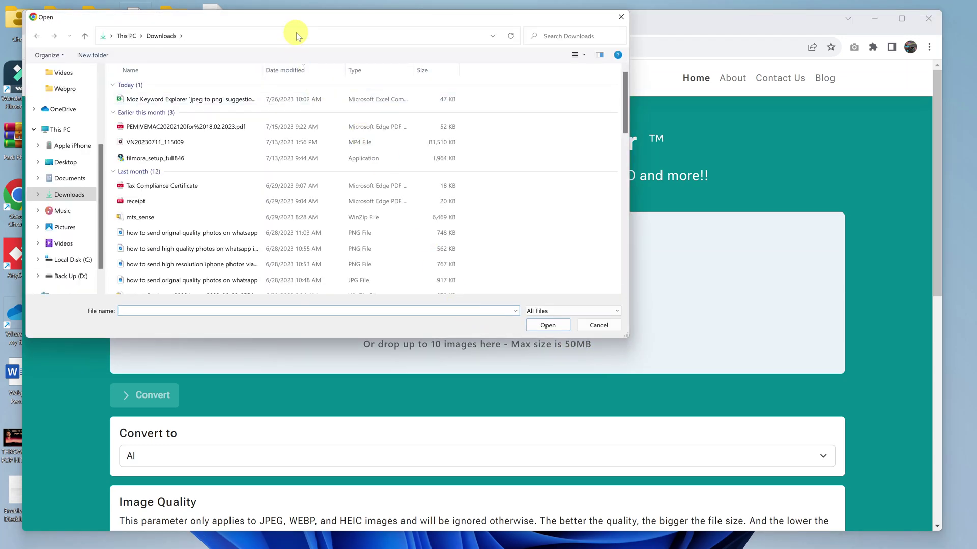
drag(308, 27, 368, 61)
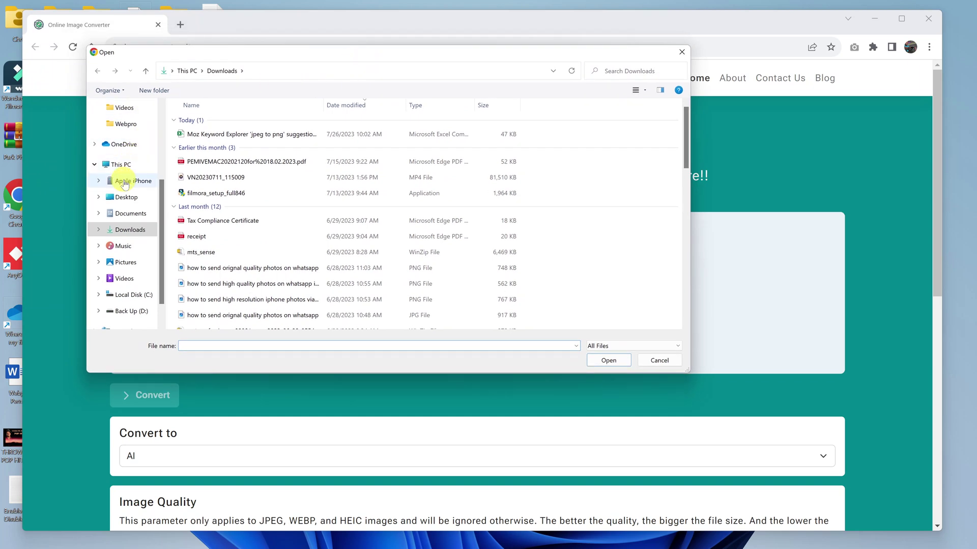
scroll(123, 172, up, 2)
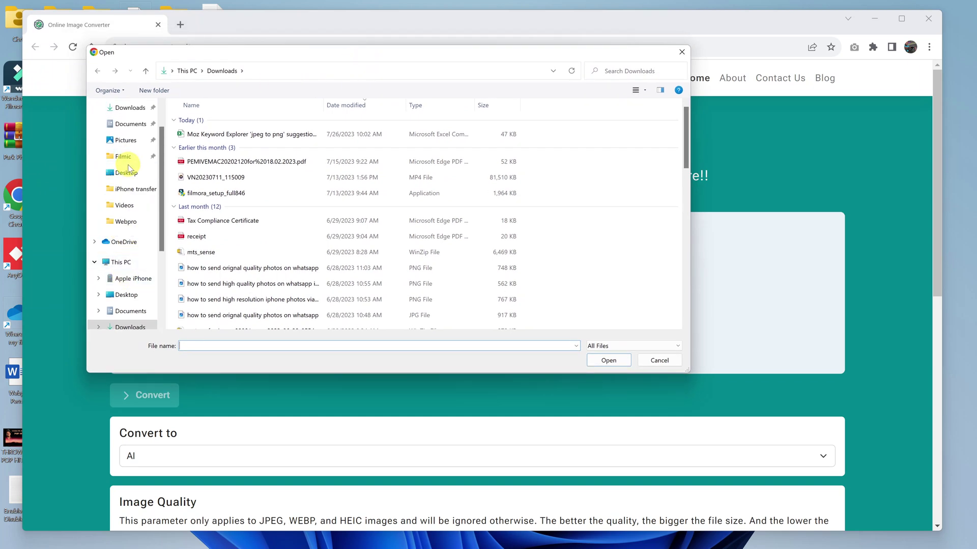
click(127, 174)
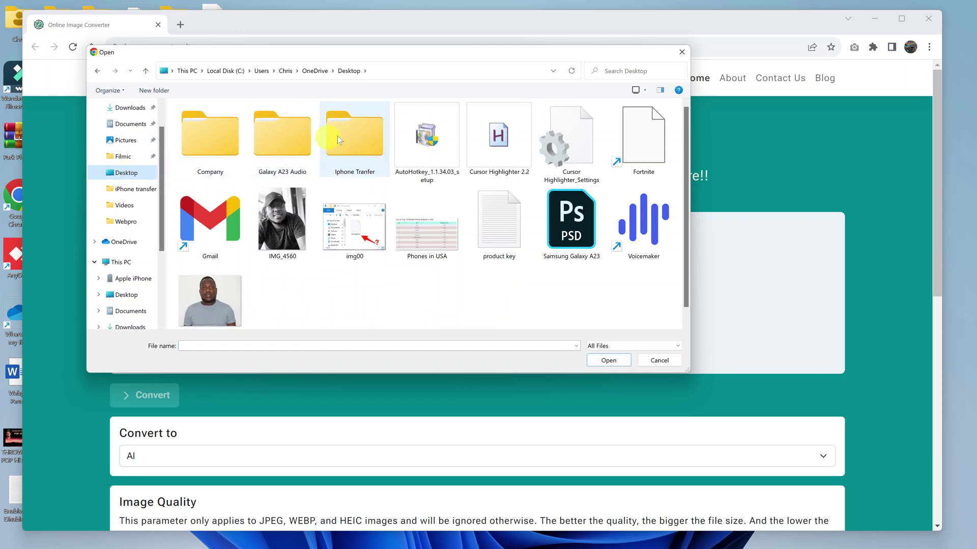
scroll(366, 153, down, 1)
scroll(356, 152, up, 1)
scroll(116, 161, up, 1)
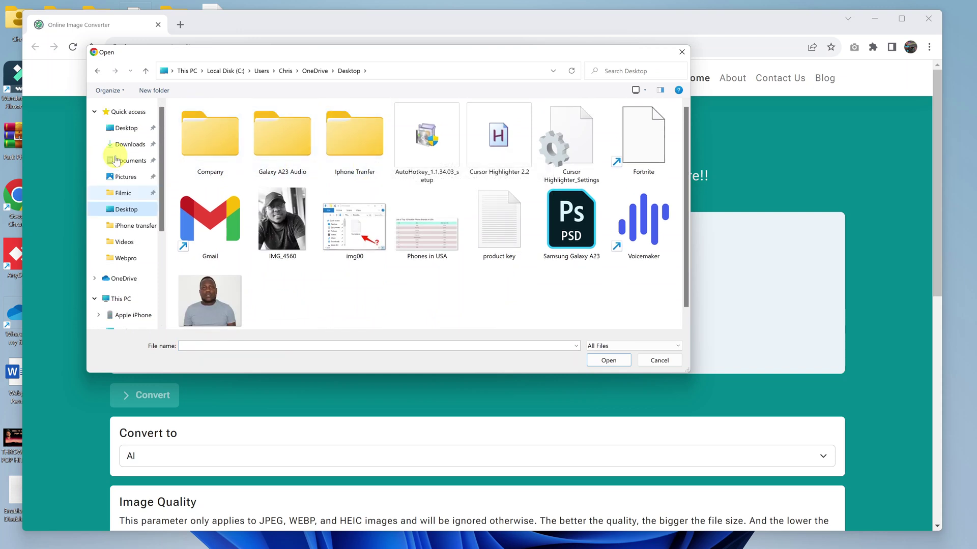
click(124, 128)
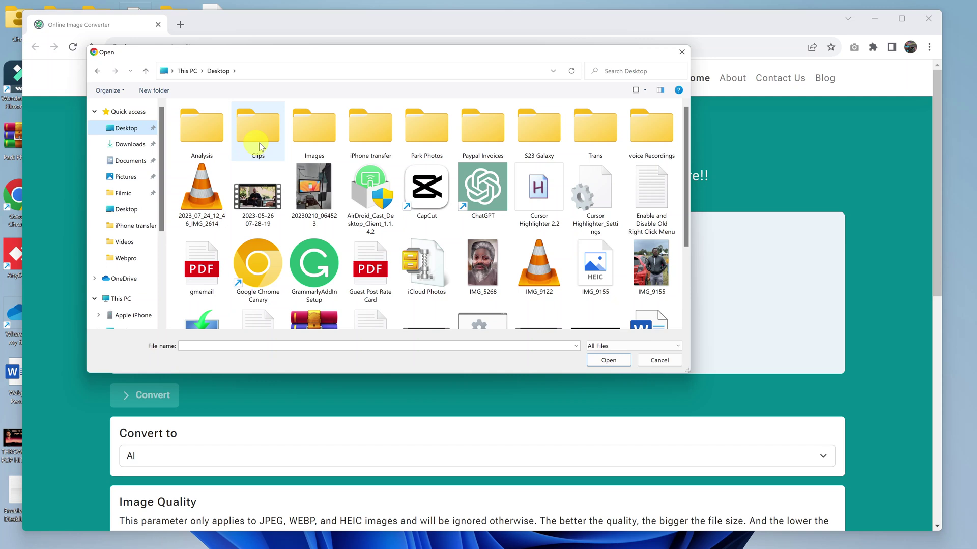
double_click(299, 133)
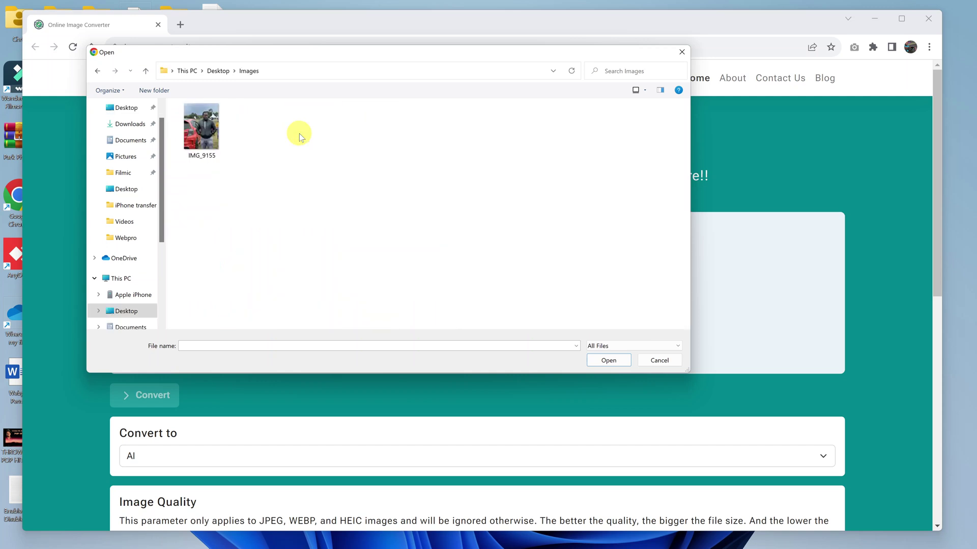
click(207, 130)
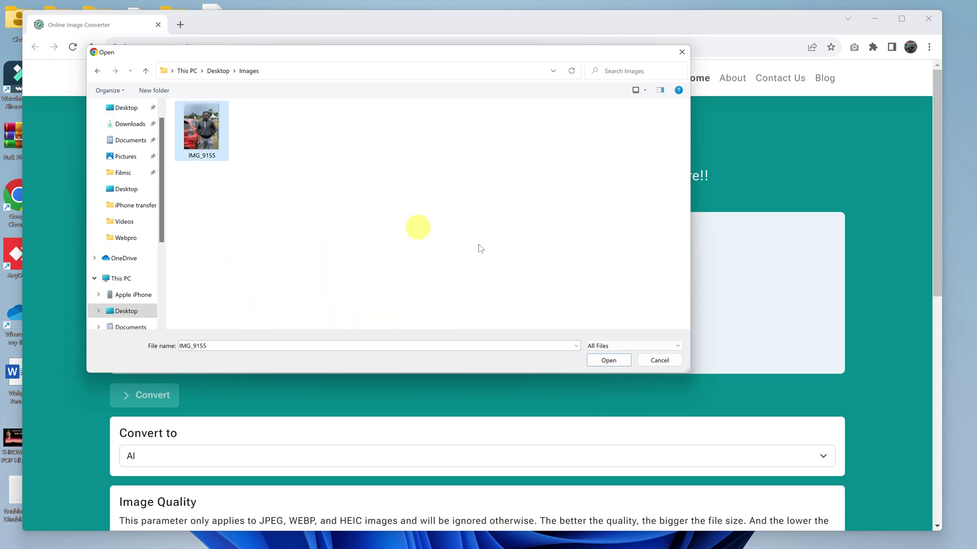
click(603, 362)
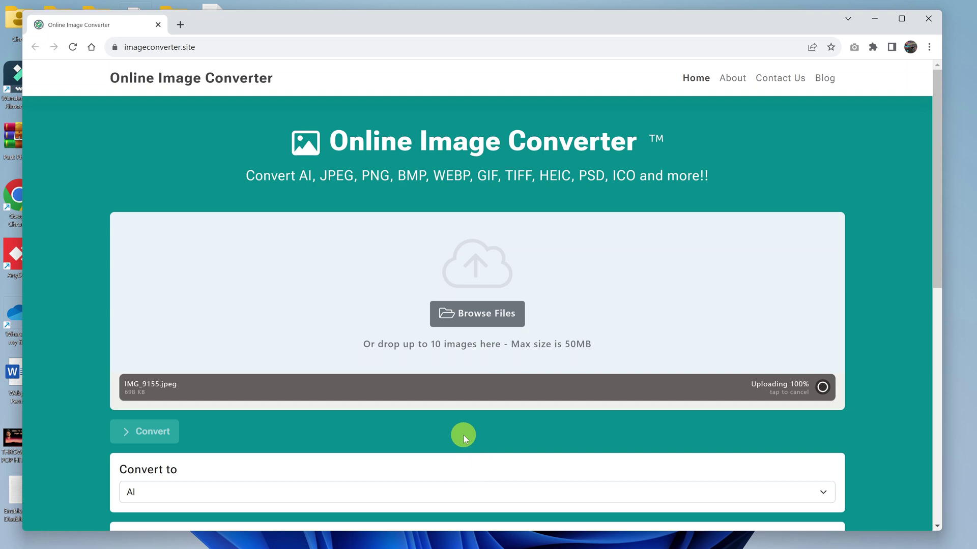
Choose PNG as the Convert to output format.
scroll(667, 375, down, 3)
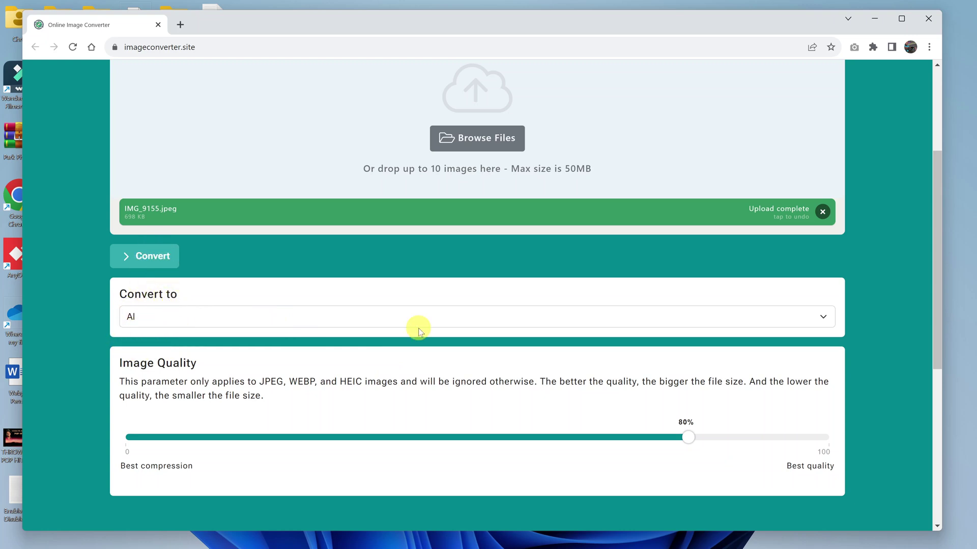
click(825, 316)
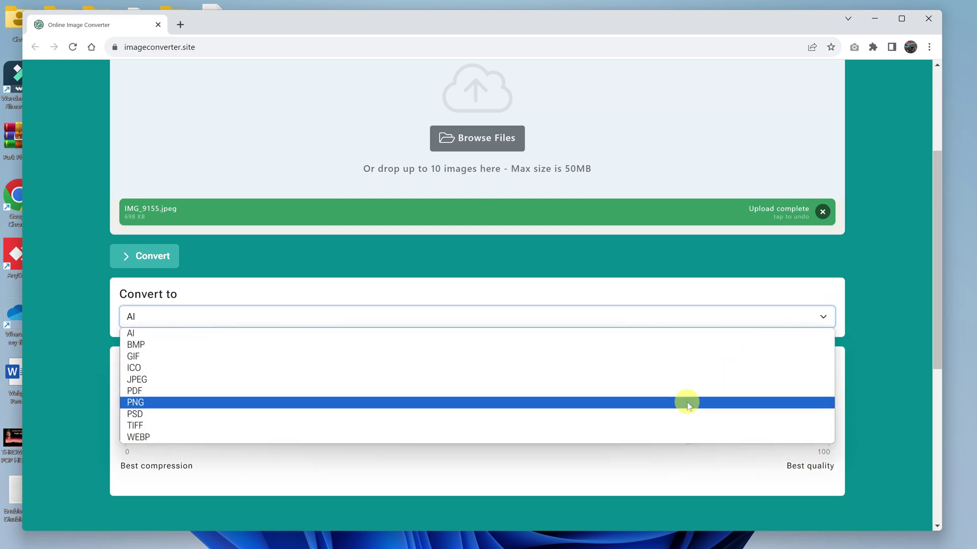
click(688, 402)
Drag the Image Quality slider to its 100% maximum.
scroll(760, 344, down, 1)
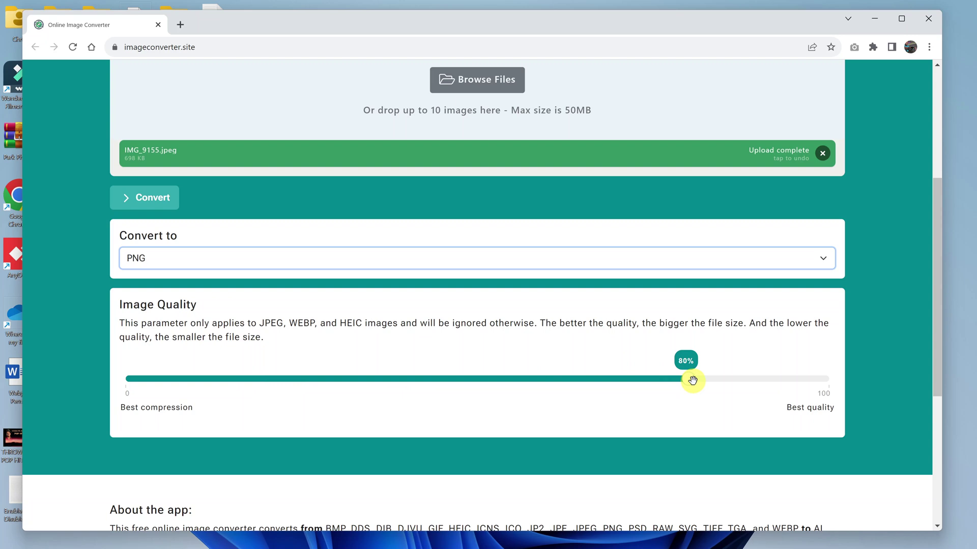
drag(693, 380, 867, 371)
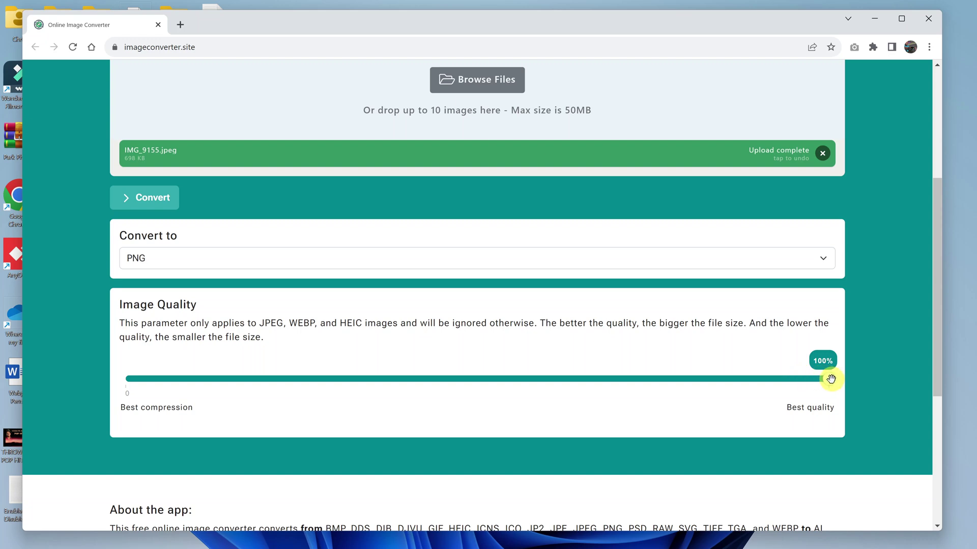
drag(829, 379, 877, 376)
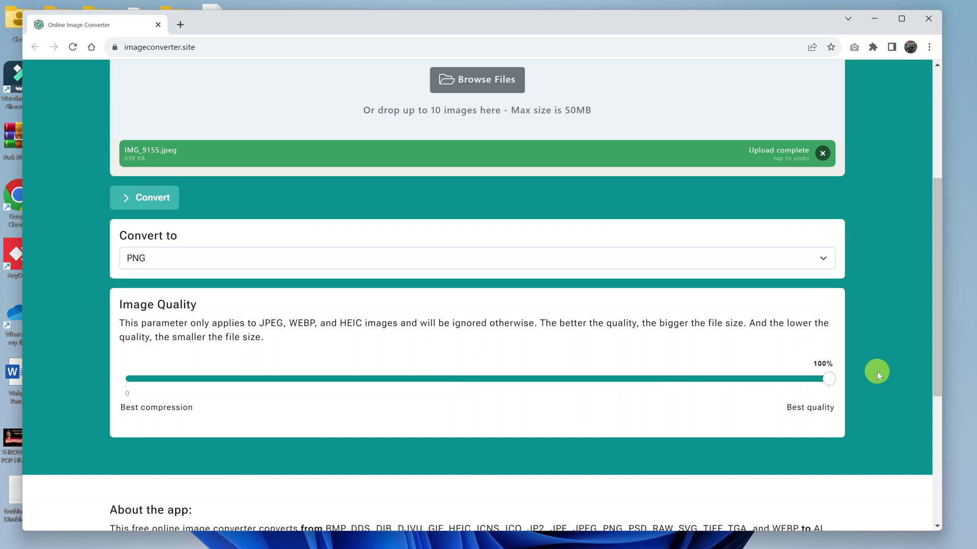
scroll(877, 372, down, 3)
scroll(877, 372, up, 3)
scroll(888, 291, up, 1)
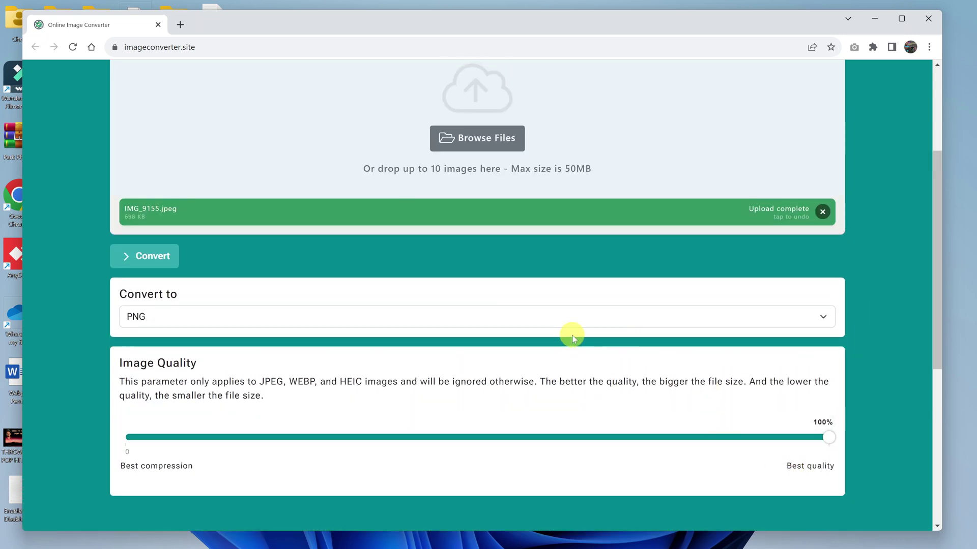
scroll(572, 335, down, 1)
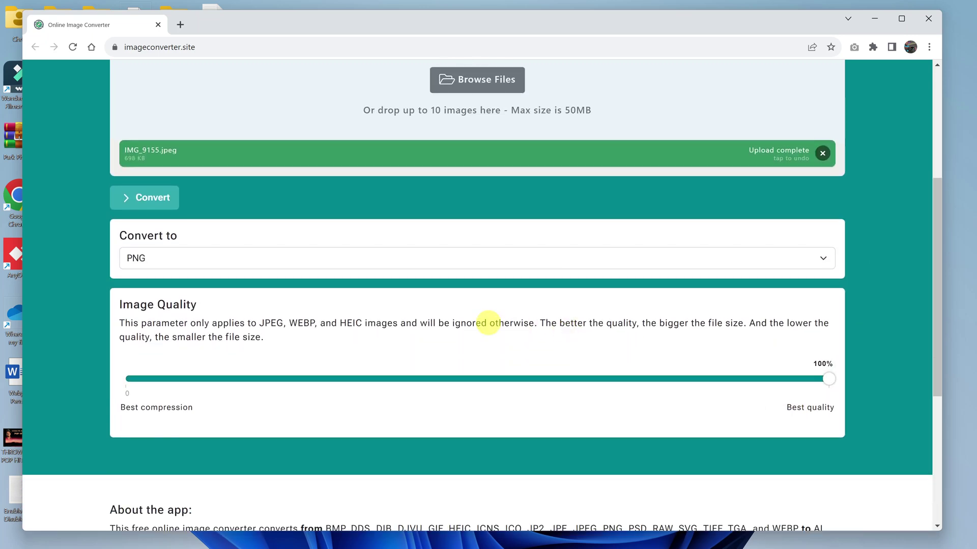
Convert the photo and save IMG_9155.png (2.76 MiB) into Desktop > Images.
click(148, 199)
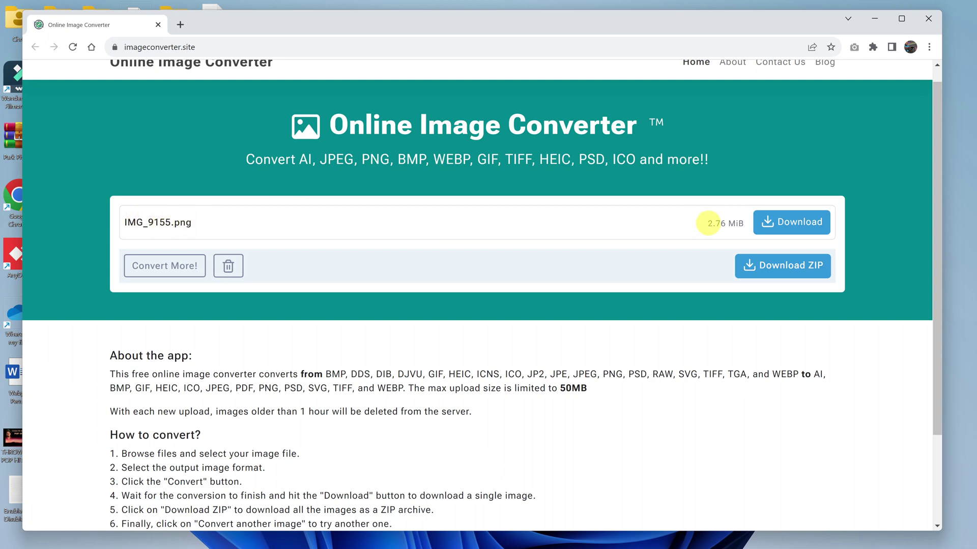
click(796, 227)
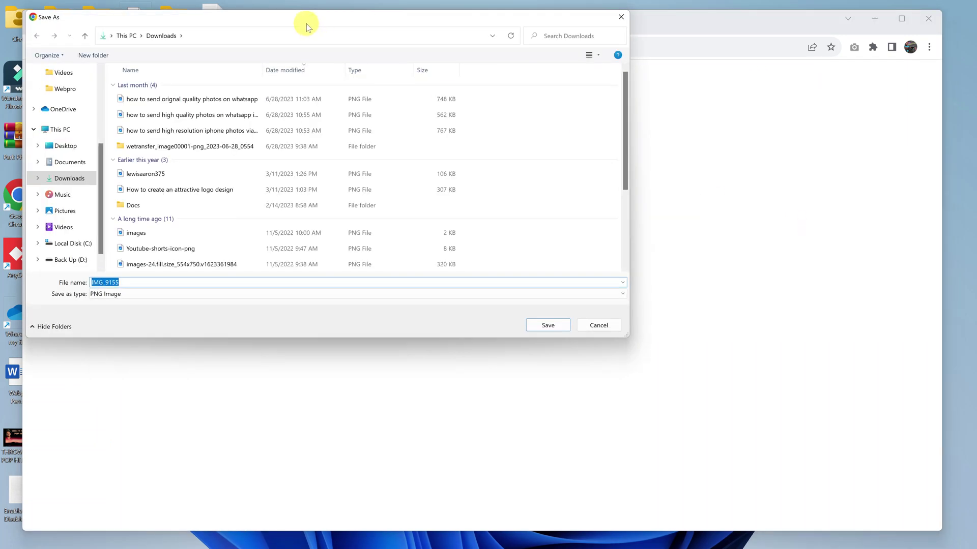
drag(306, 24, 325, 35)
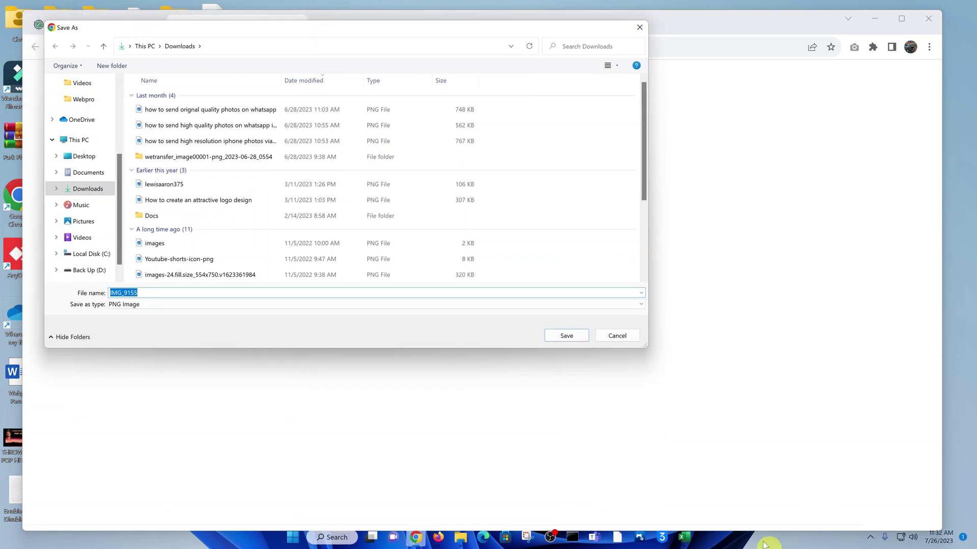
scroll(91, 127, up, 3)
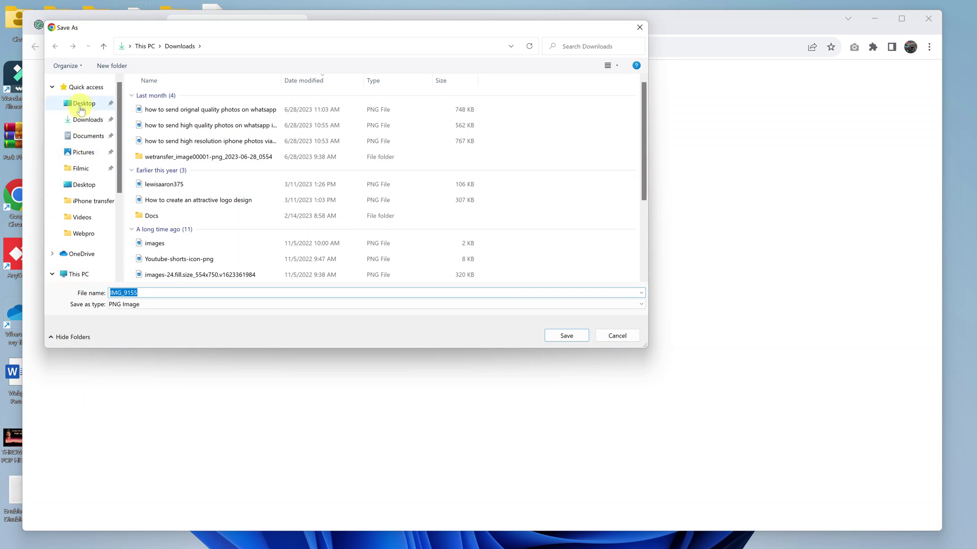
click(79, 105)
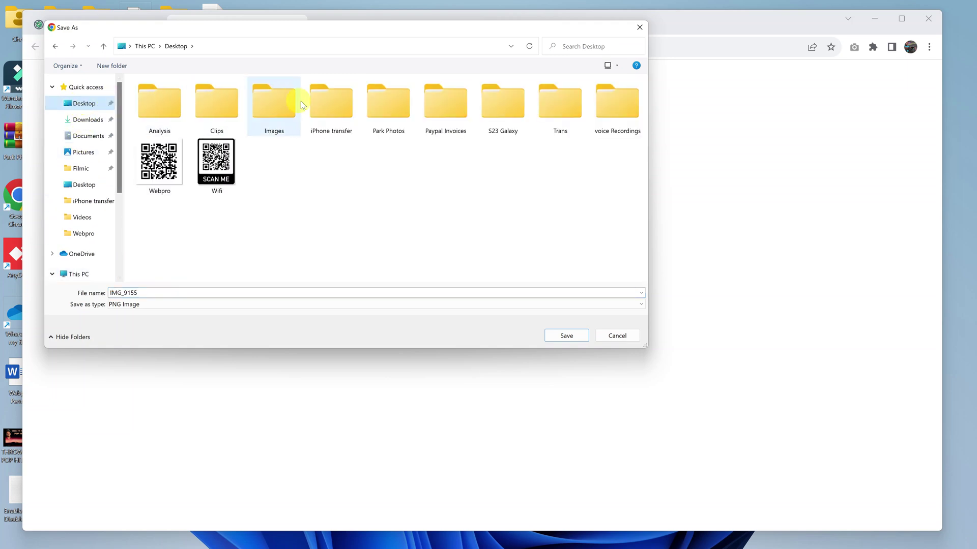
double_click(278, 109)
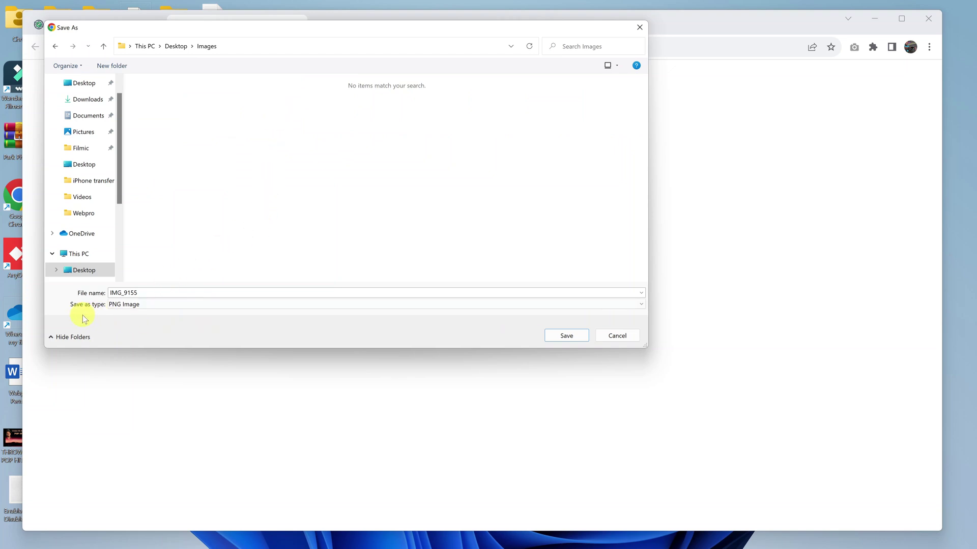
click(572, 335)
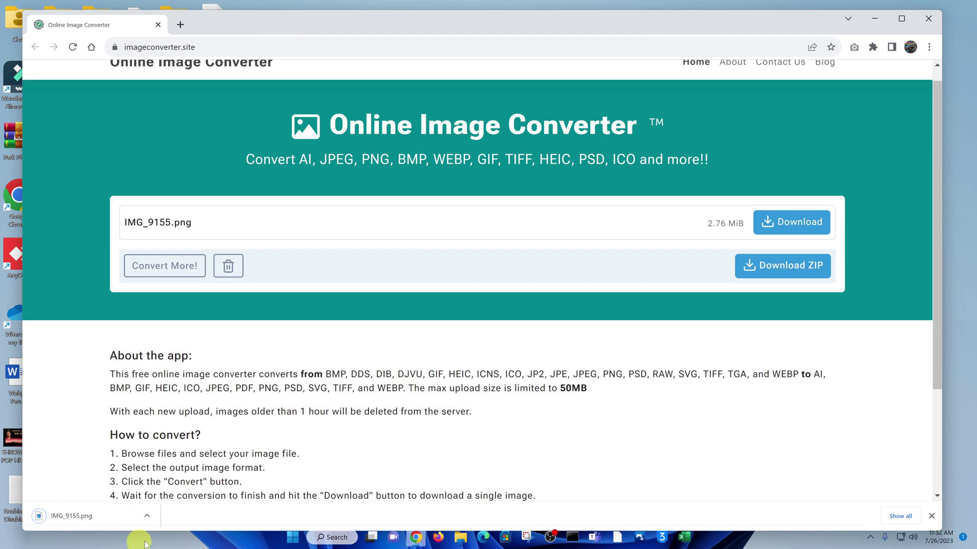
Confirm in File Explorer that the new IMG_9155 beside the original is a 2.75 MB PNG.
click(875, 18)
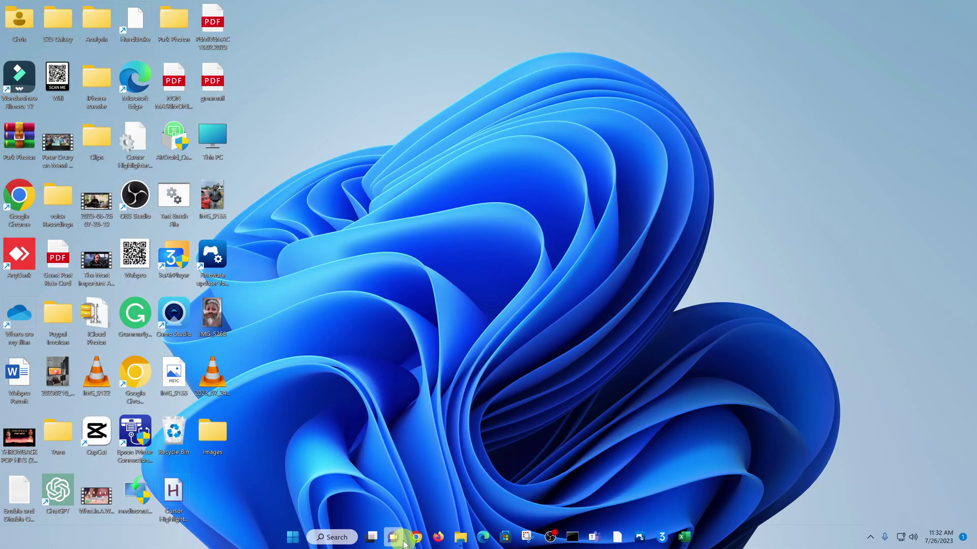
click(461, 537)
click(454, 304)
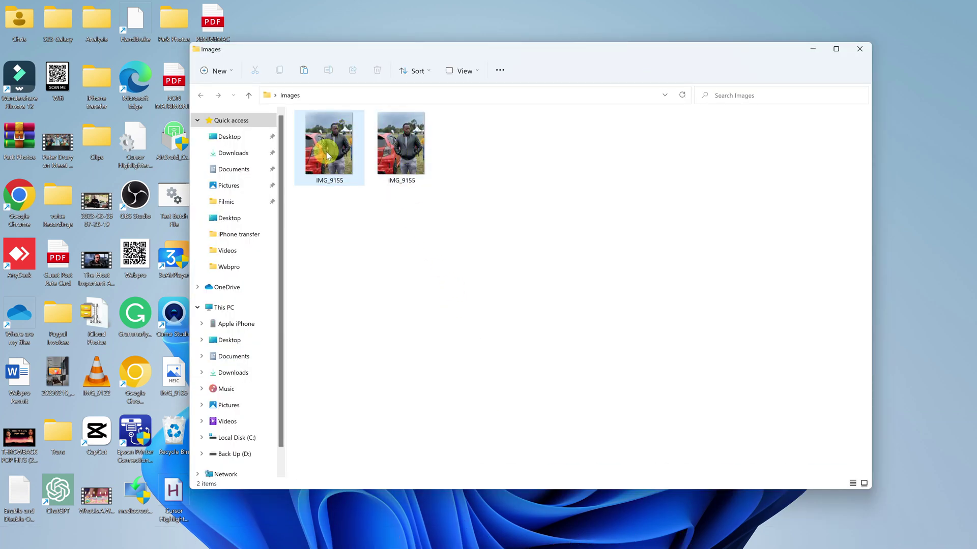
mouse_move(326, 152)
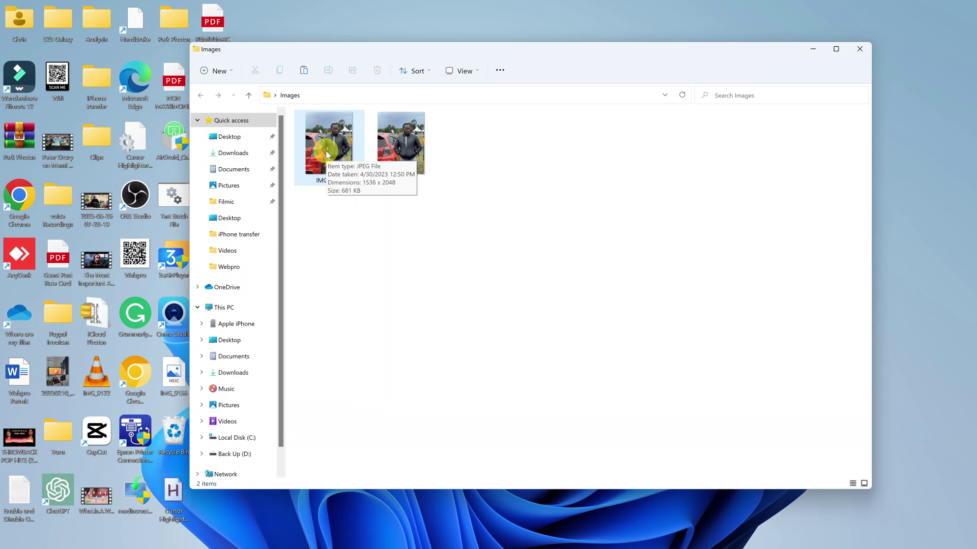
click(409, 148)
right_click(408, 146)
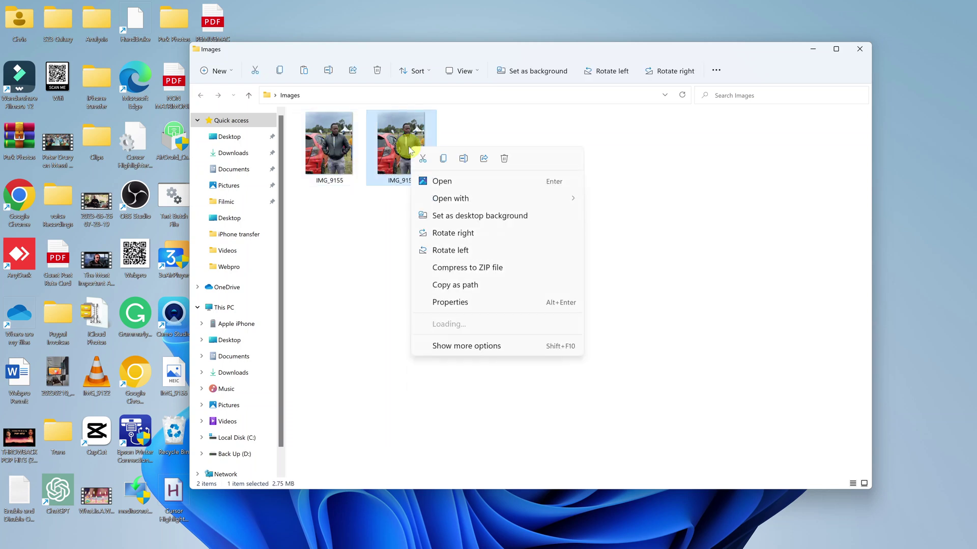
click(473, 305)
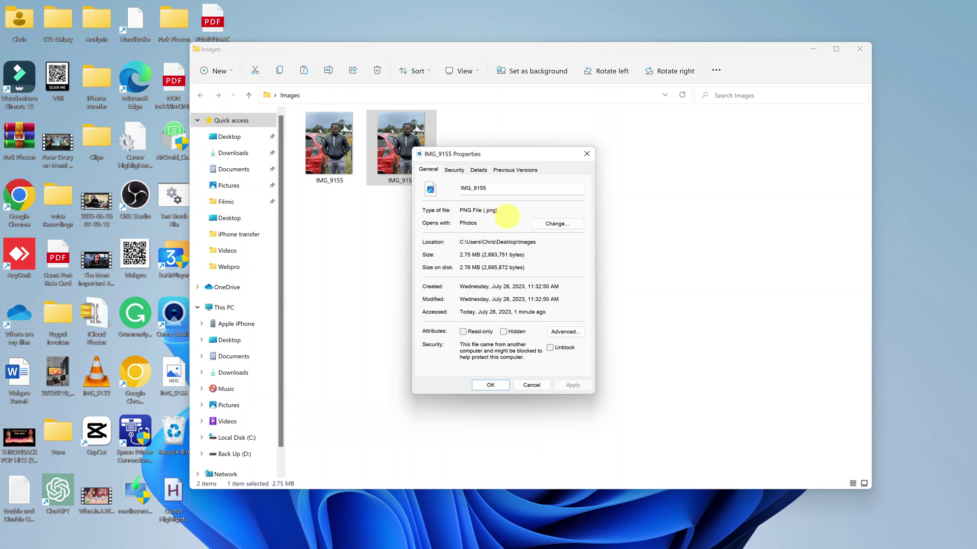
click(586, 155)
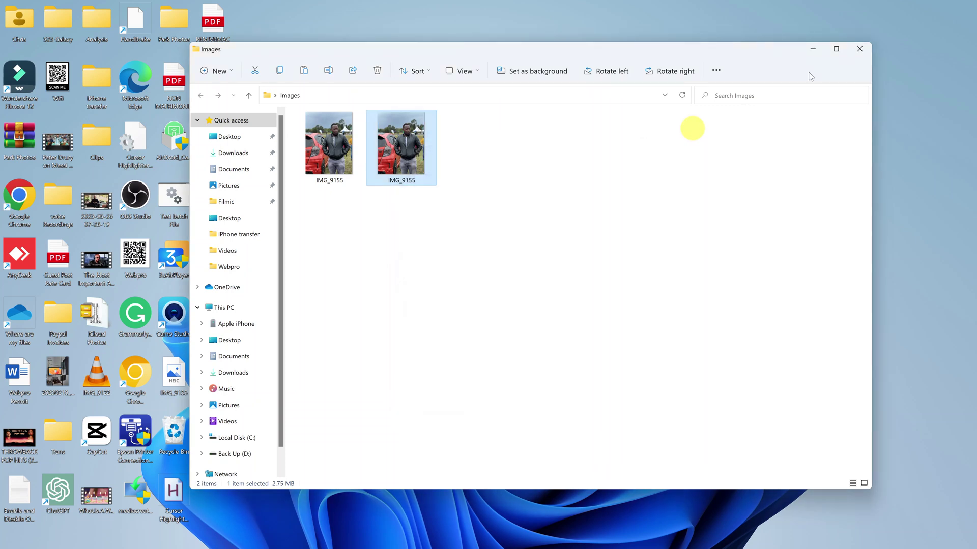
Close the Images folder window and return to the converter page showing IMG_9155.png.
click(860, 49)
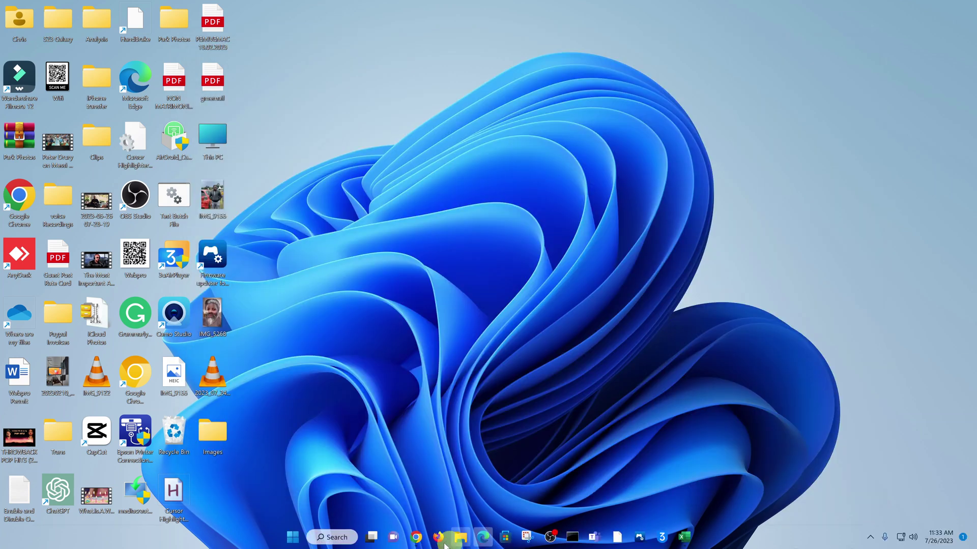
click(416, 536)
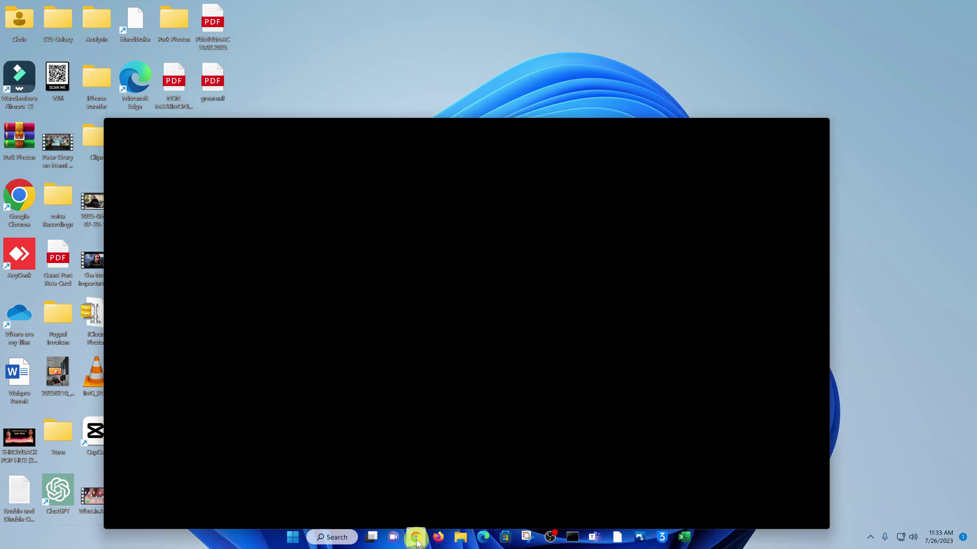
scroll(509, 276, up, 1)
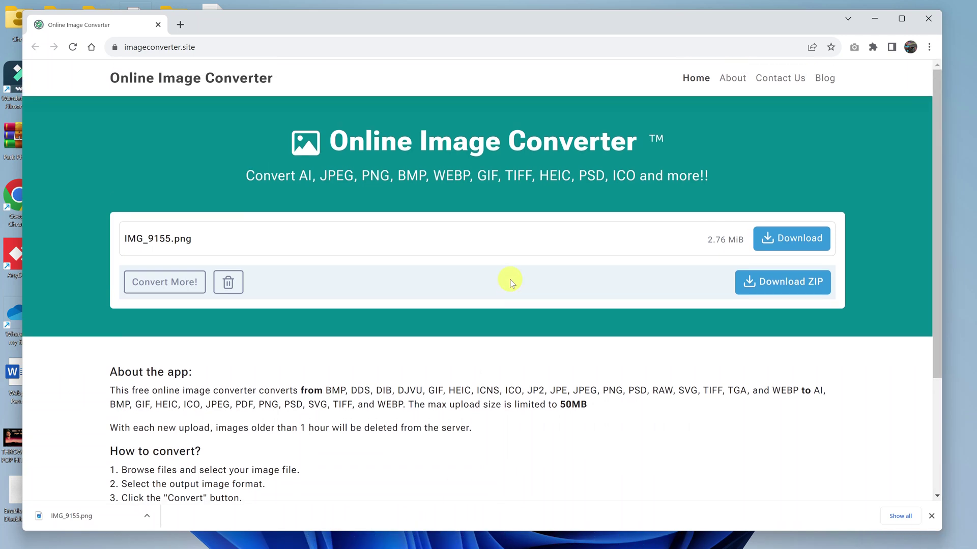